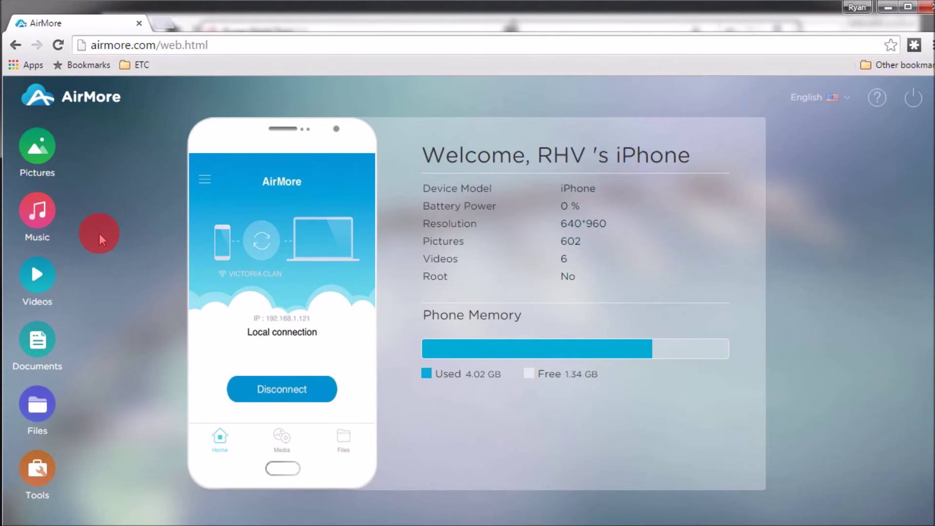
Upload 'NOW AND FOREVER AIR SUPPLY' MP3 from the Desktop into the Music library
click(37, 214)
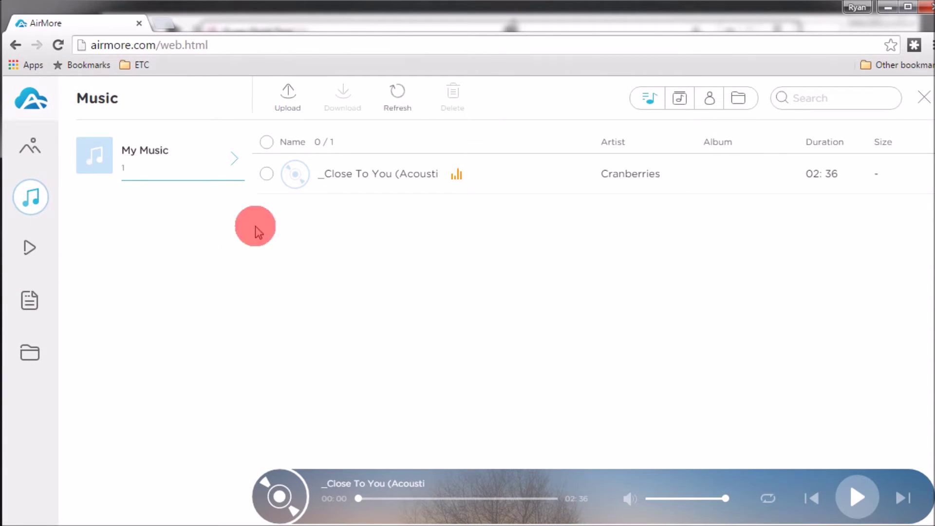
click(285, 100)
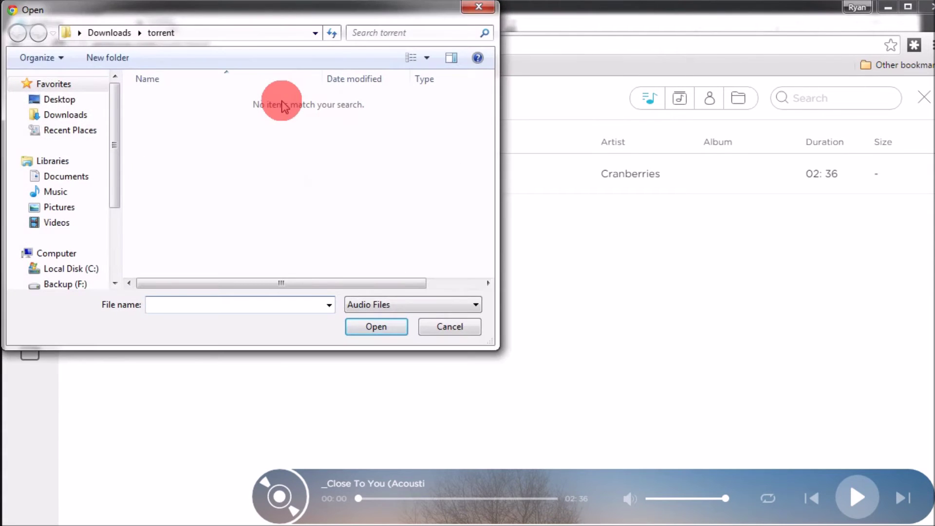
click(59, 100)
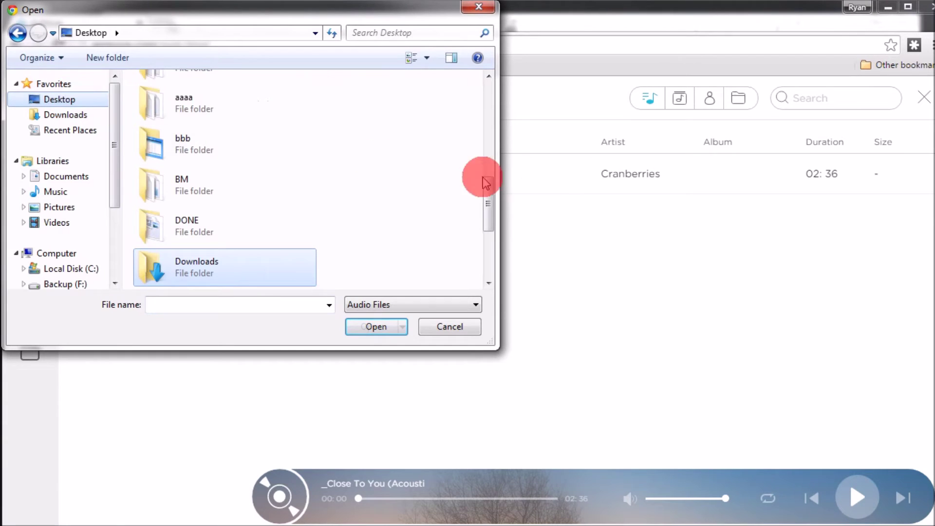
drag(487, 197, 488, 263)
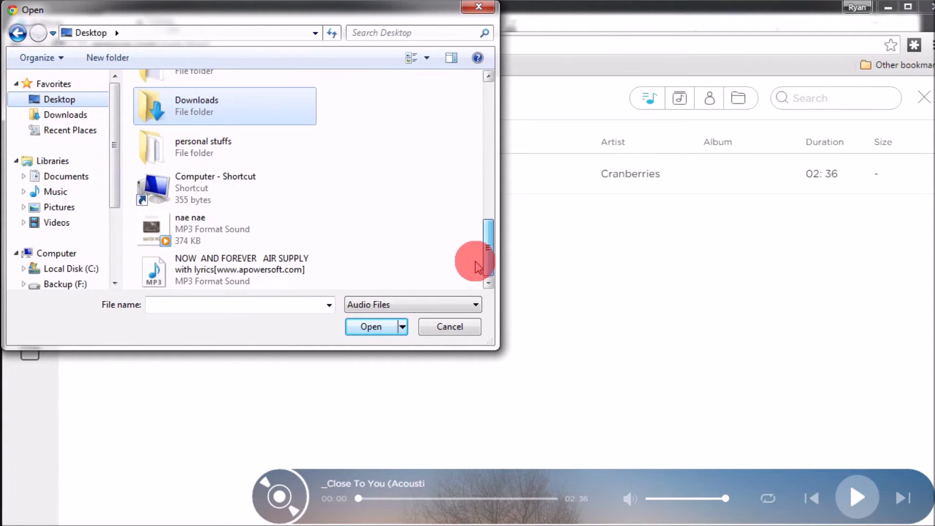
click(241, 268)
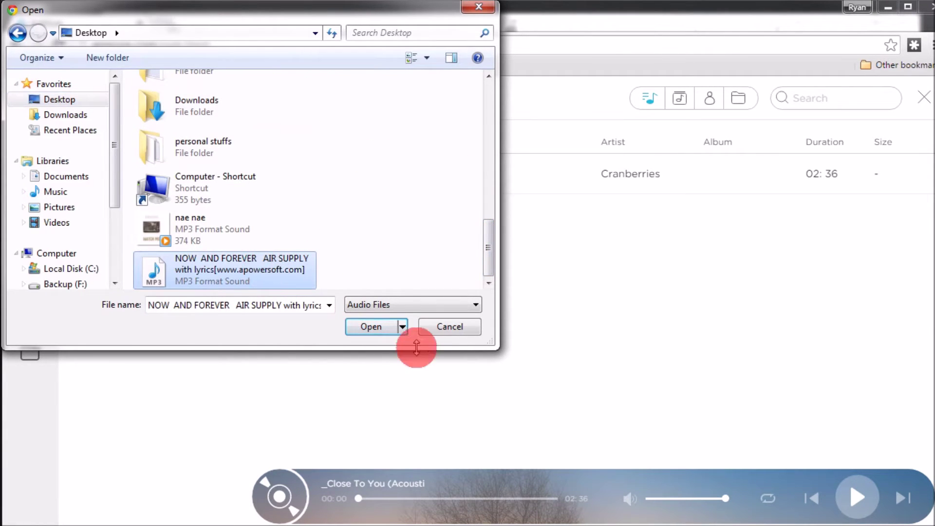
click(370, 326)
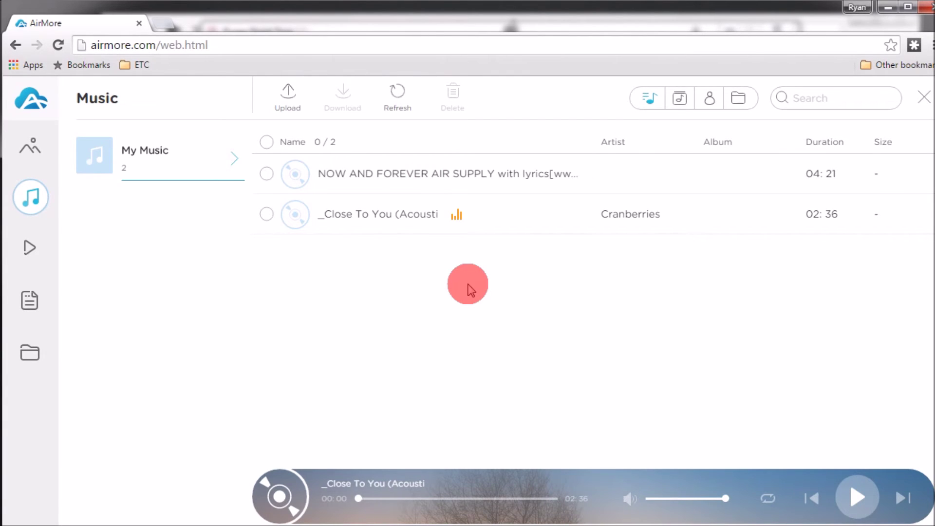
mouse_move(394, 172)
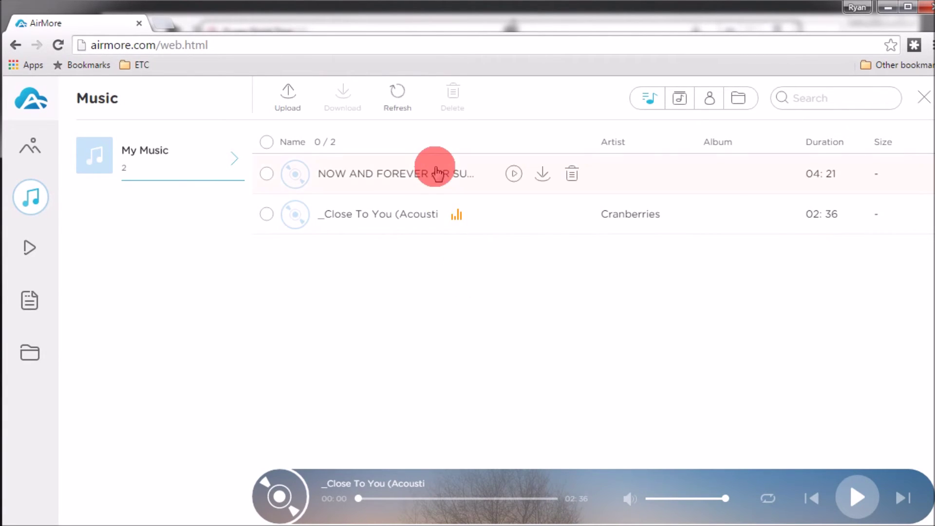
Play the uploaded 'Now and Forever' track briefly, then pause it
click(436, 169)
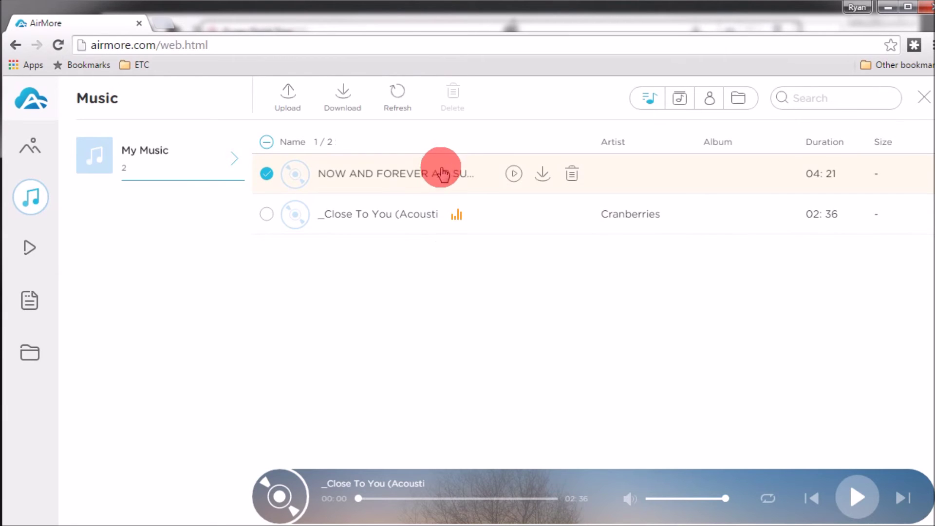
click(511, 176)
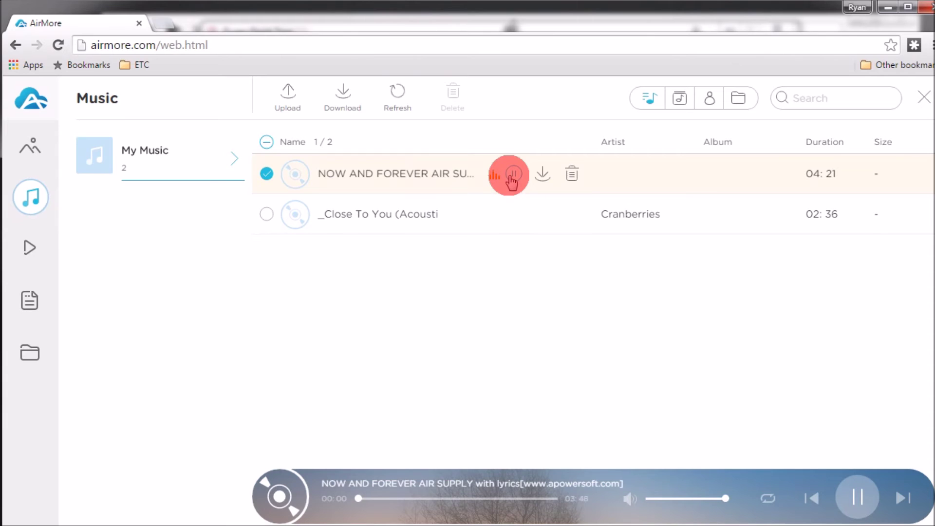
click(513, 176)
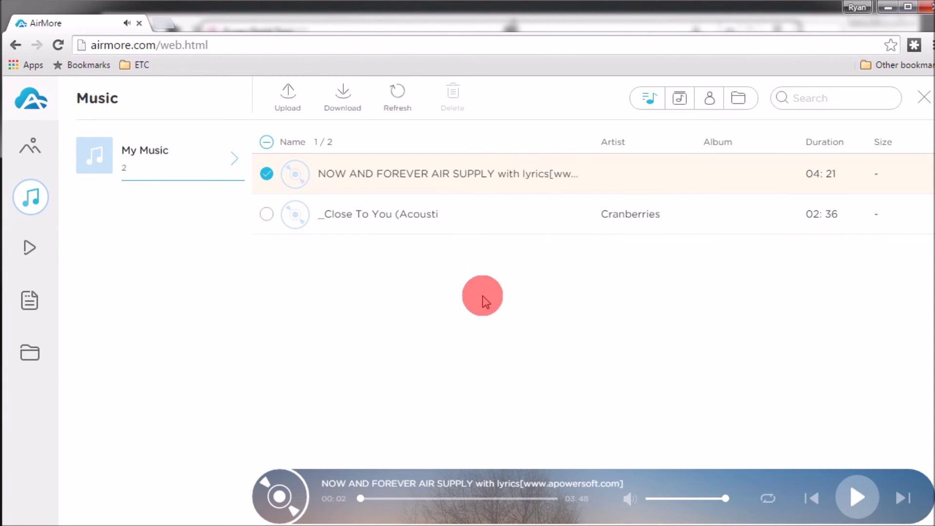
Return to the iPhone overview page and confirm disconnecting the phone
click(30, 99)
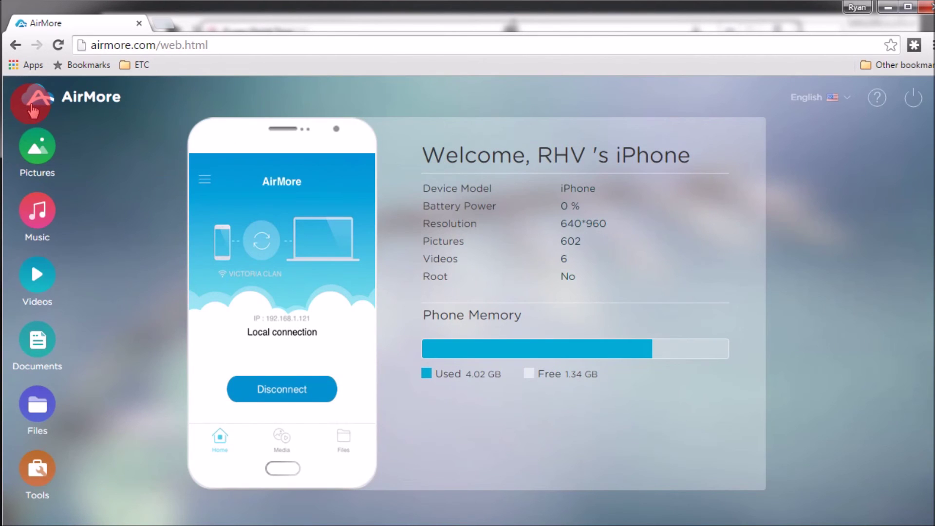
click(908, 100)
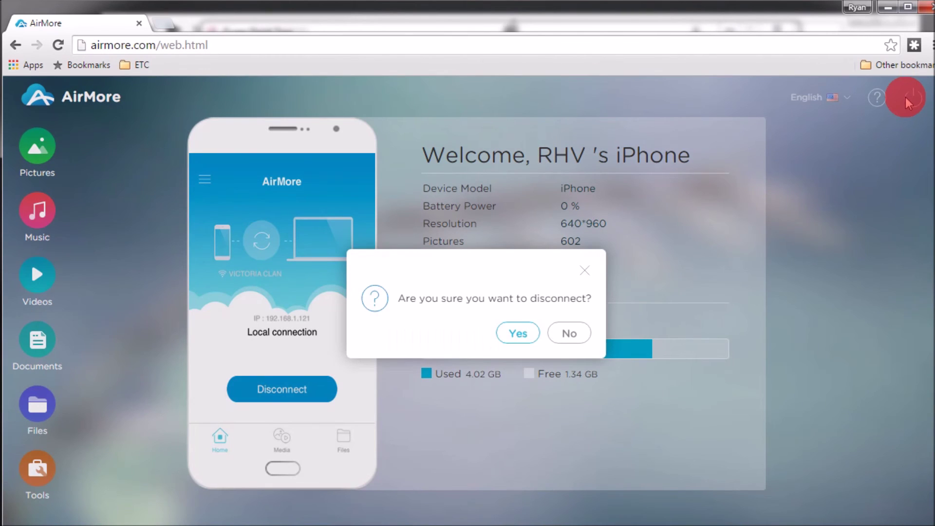
click(518, 333)
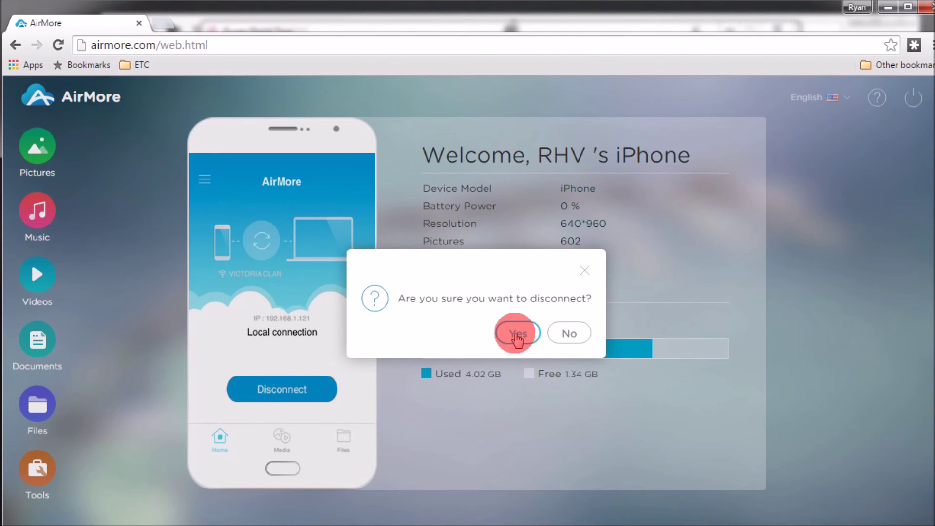